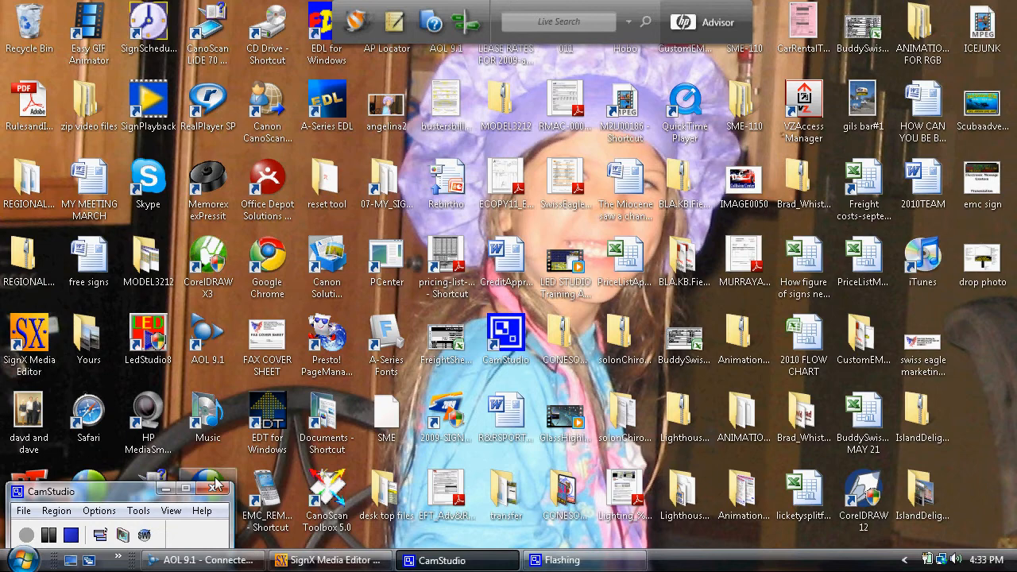
Restore the SignX Media Editor window showing project tp0001.sme with its yellow Welcome frame
left_click(289, 561)
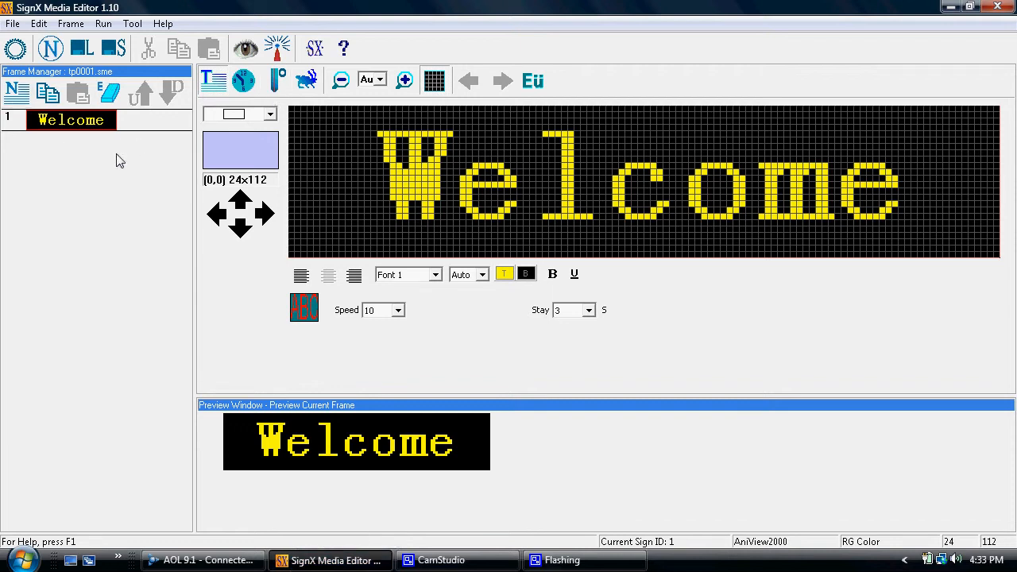
Add three extra frames, then delete them back down to a single Welcome frame
left_click(17, 95)
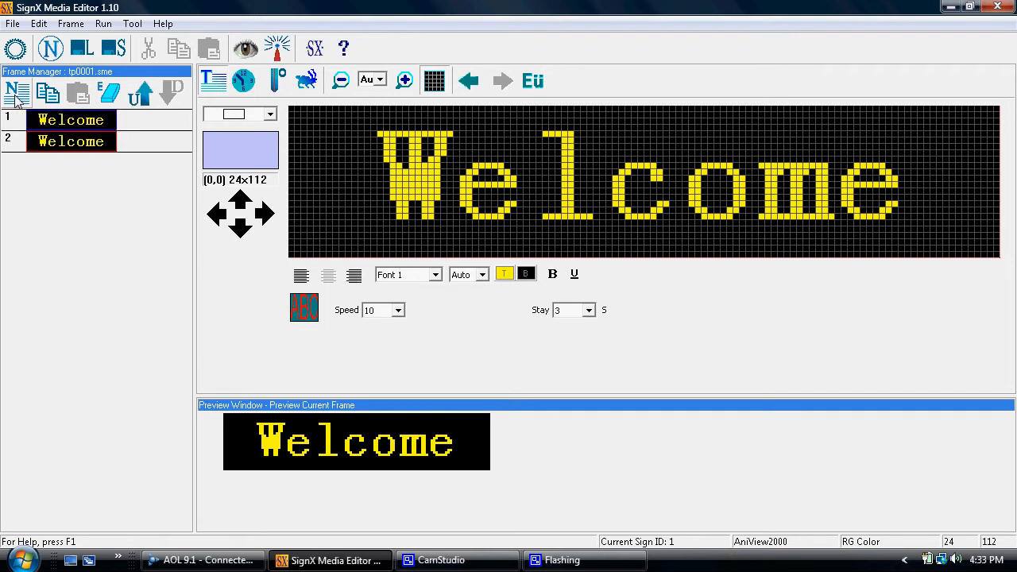
left_click(18, 96)
left_click(17, 96)
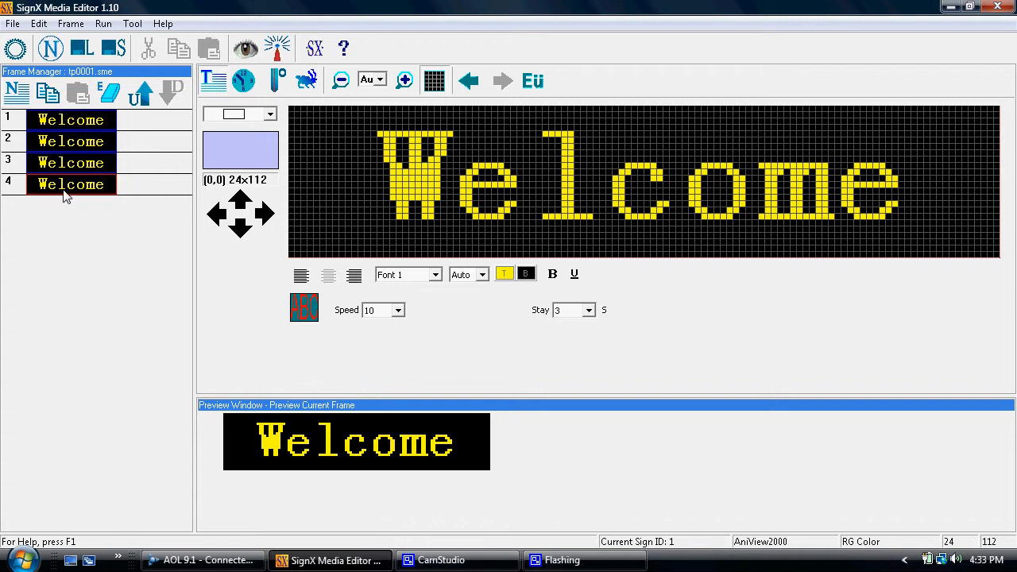
left_click(109, 94)
left_click(108, 94)
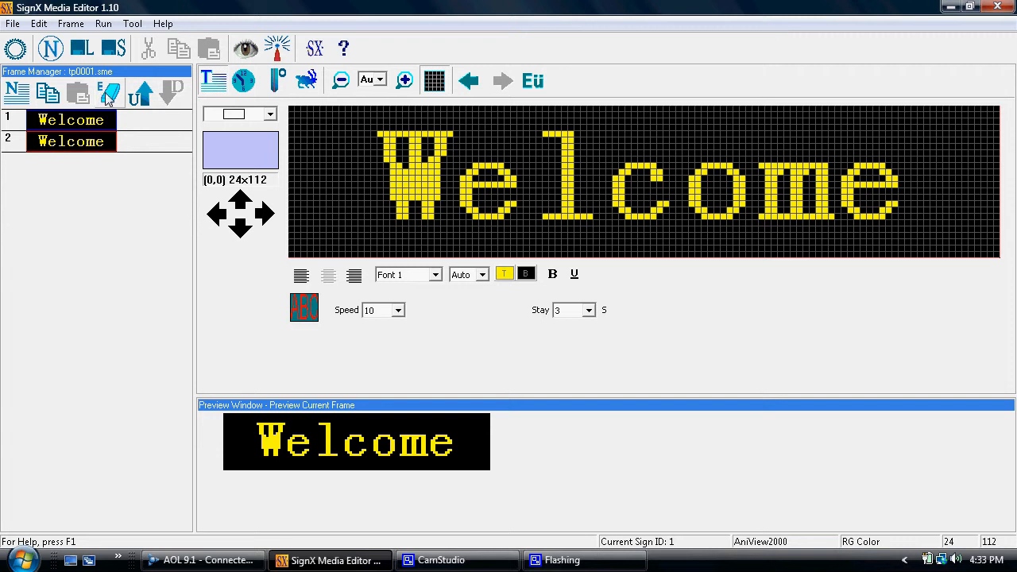
left_click(108, 94)
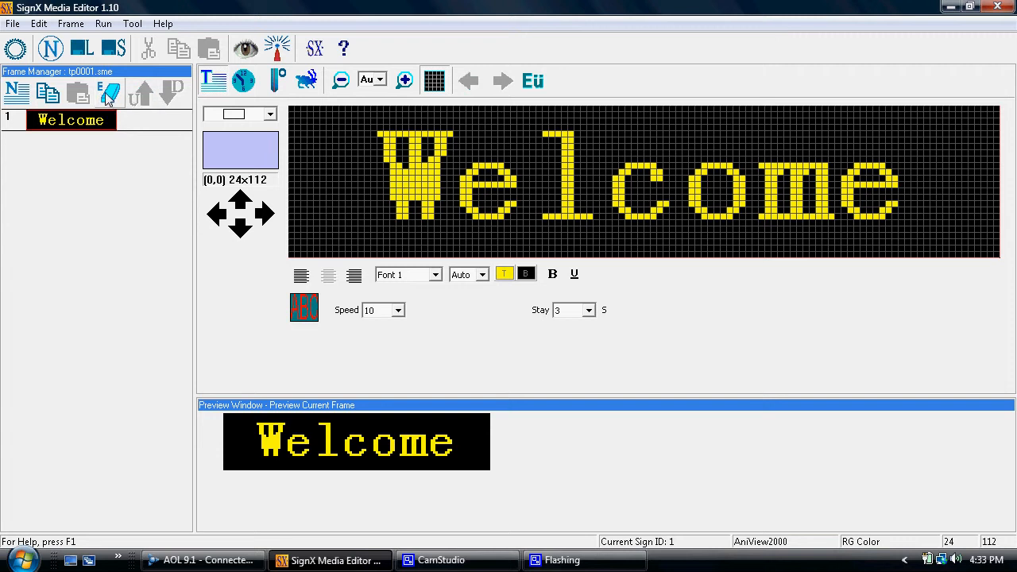
Add a second Welcome frame, move it up to first place, then back down
left_click(12, 87)
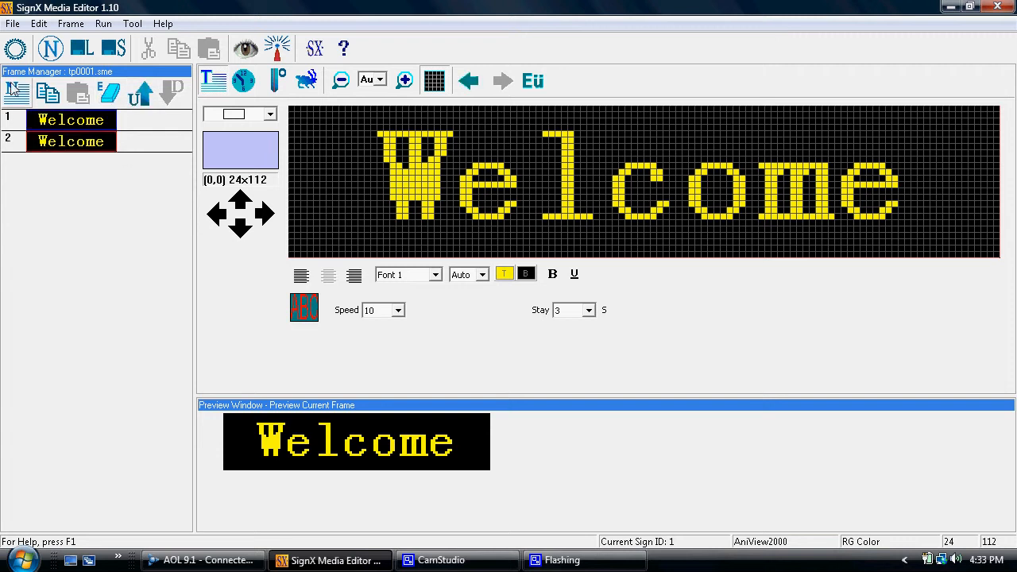
left_click(137, 100)
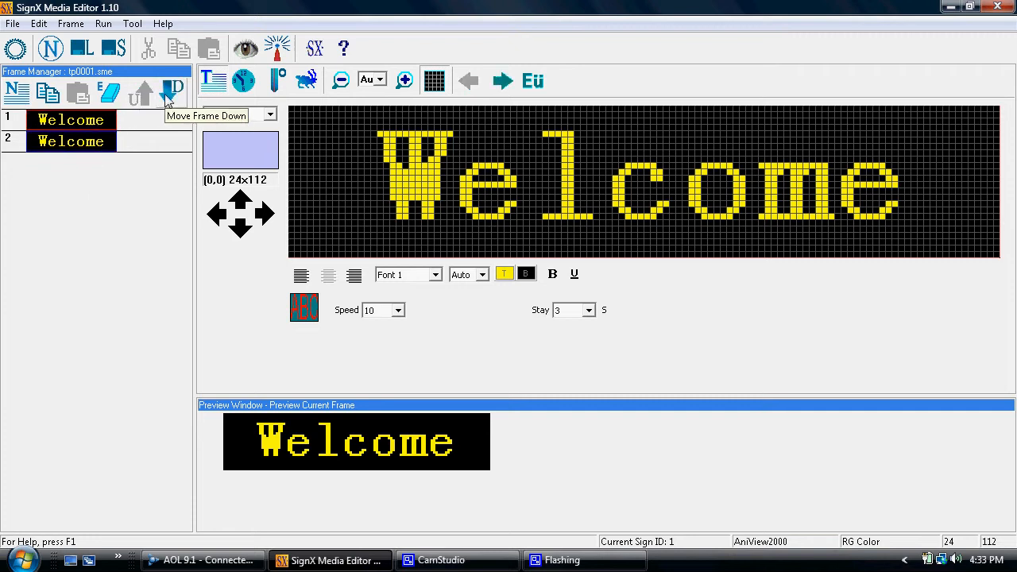
left_click(167, 97)
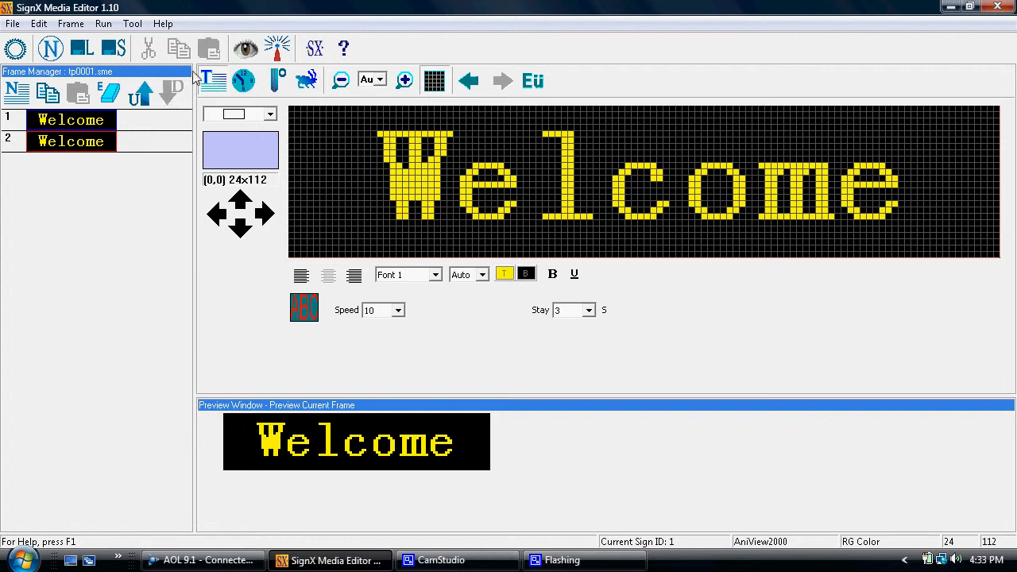
Make frame 2 a clock, add two frames, set frame 3 to 68°F temperature, and clear frame 4's text
left_click(243, 83)
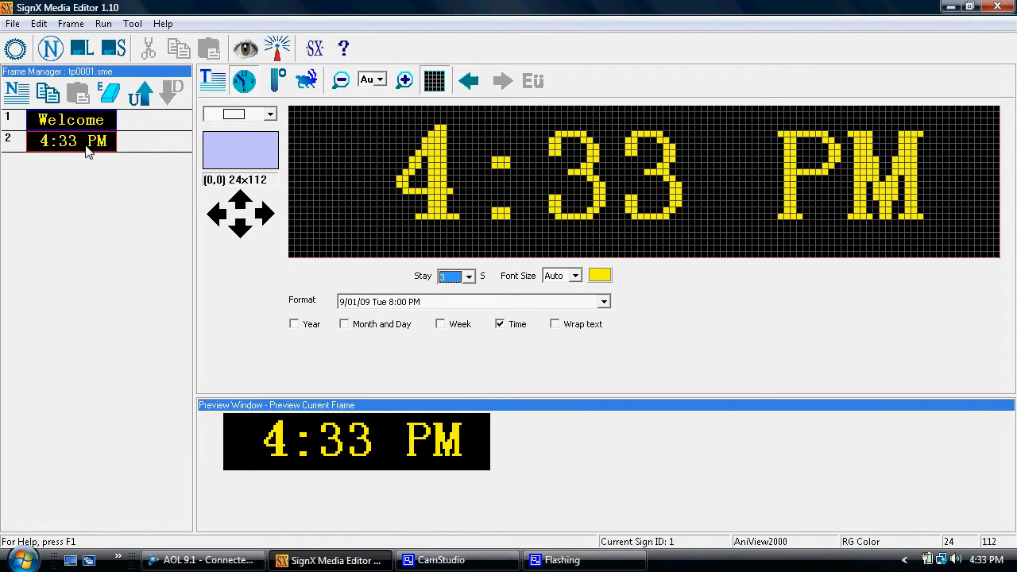
double_click(23, 97)
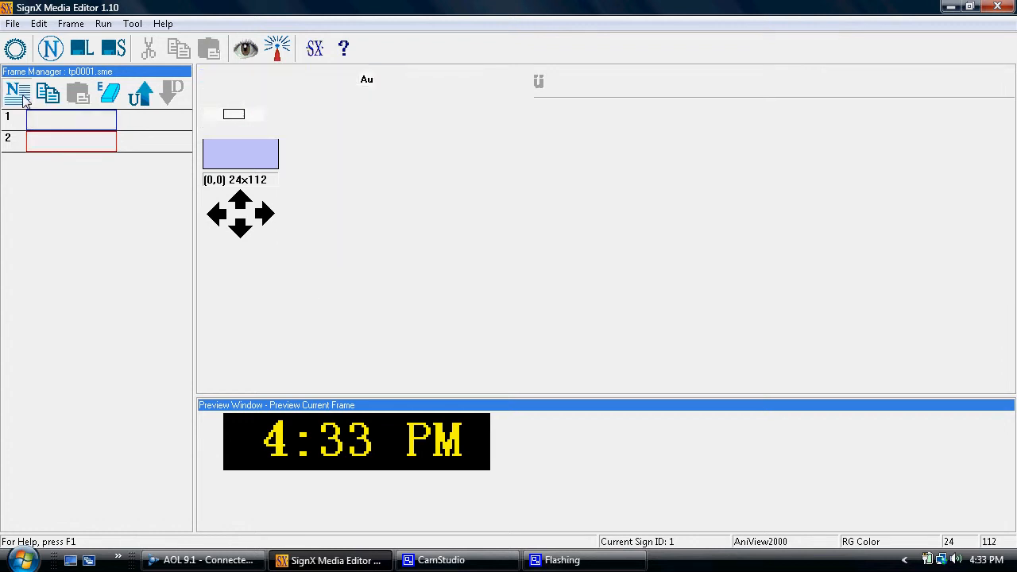
left_click(81, 165)
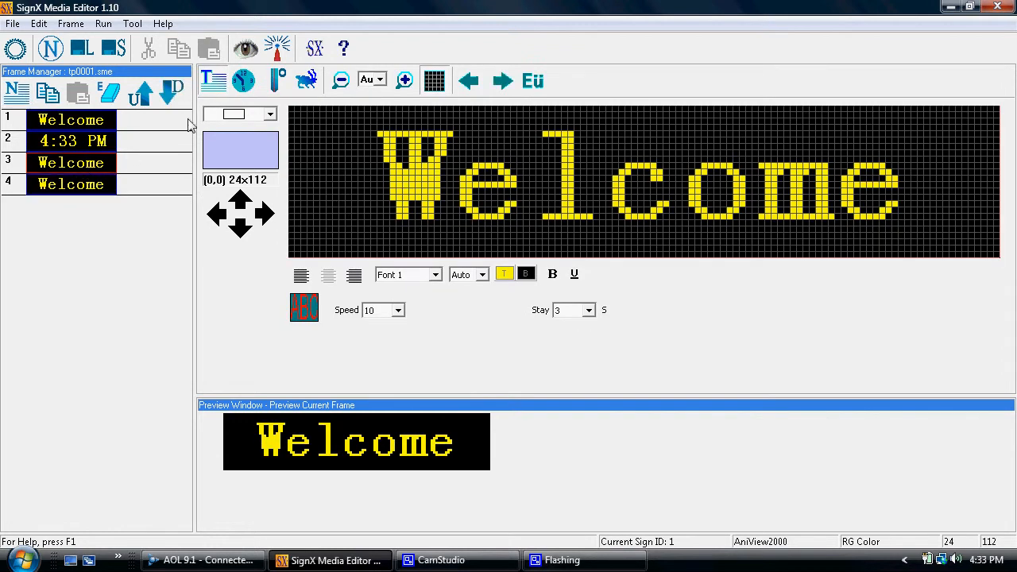
left_click(278, 81)
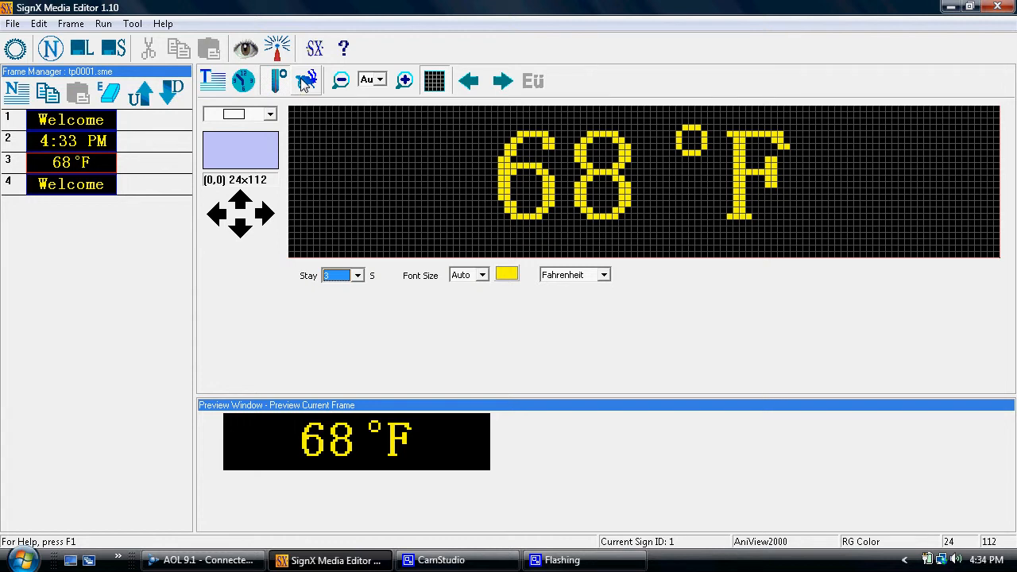
left_click(110, 188)
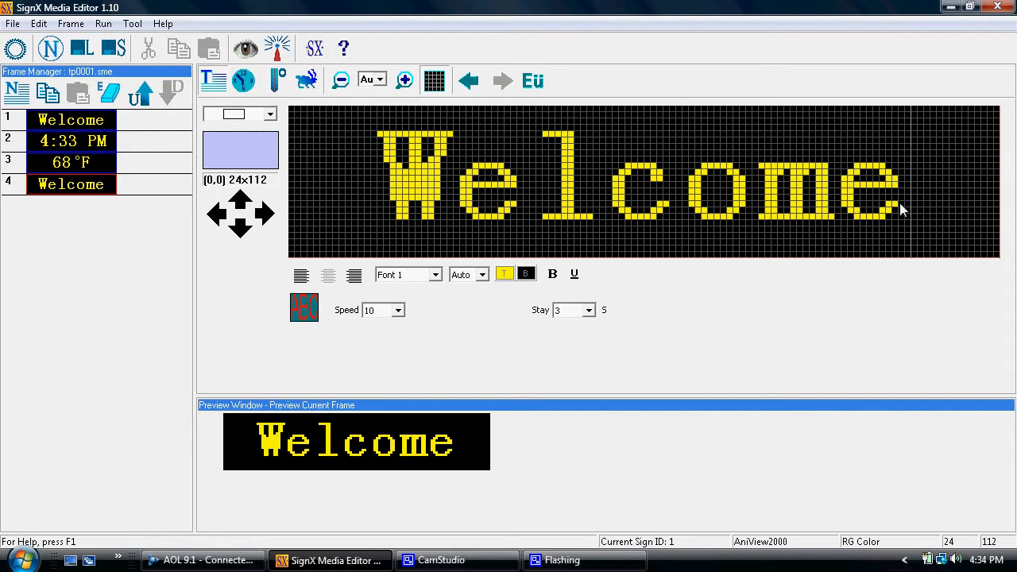
key("BackSpace")
key("BackSpace")
key("BackSpace")
key("BackSpace")
key("BackSpace")
key("BackSpace")
key("BackSpace")
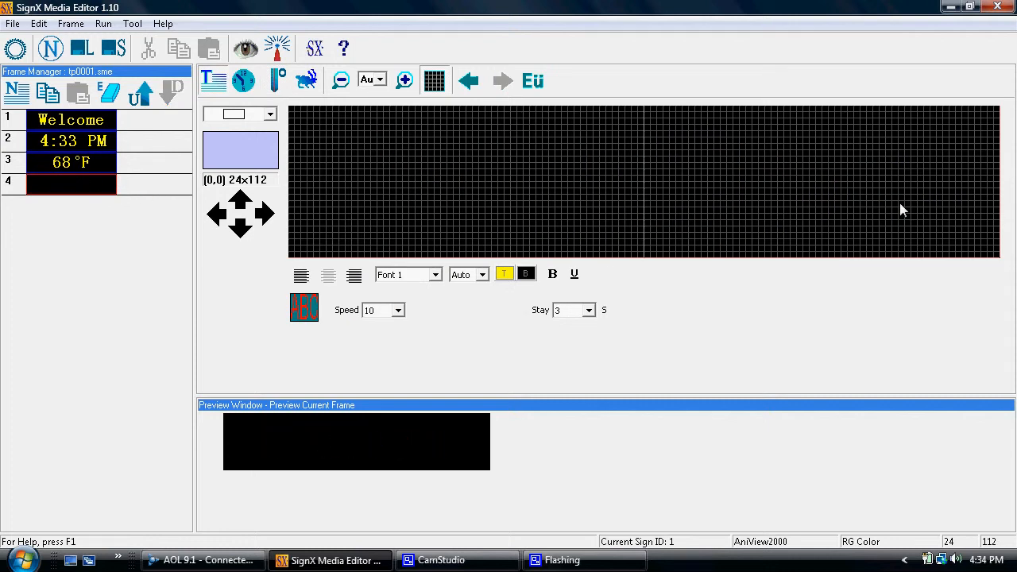
Load tuneups_tricolor.gif from New Animations > auto > tuneups as frame 4's image
left_click(308, 80)
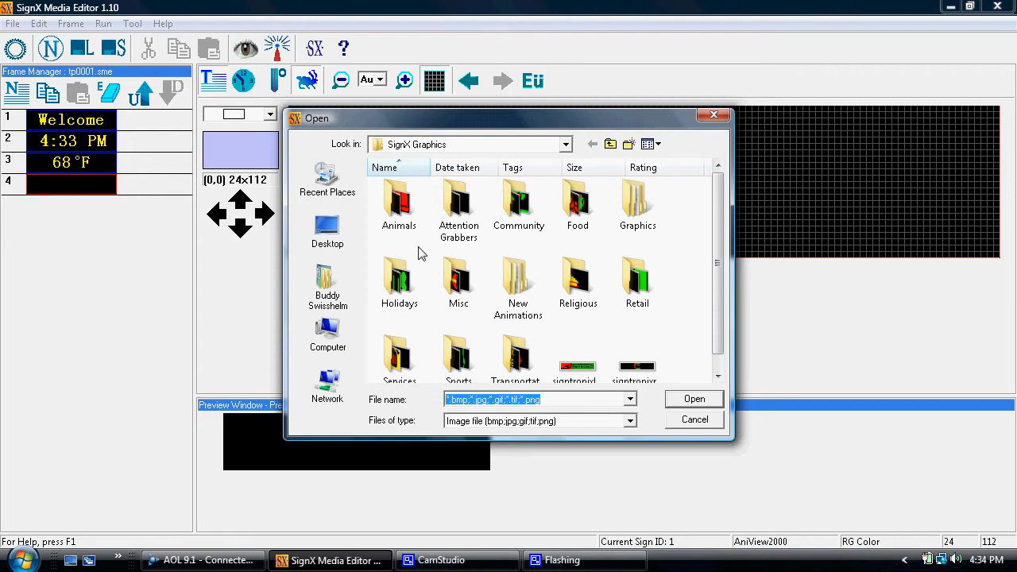
left_click(511, 282)
double_click(511, 283)
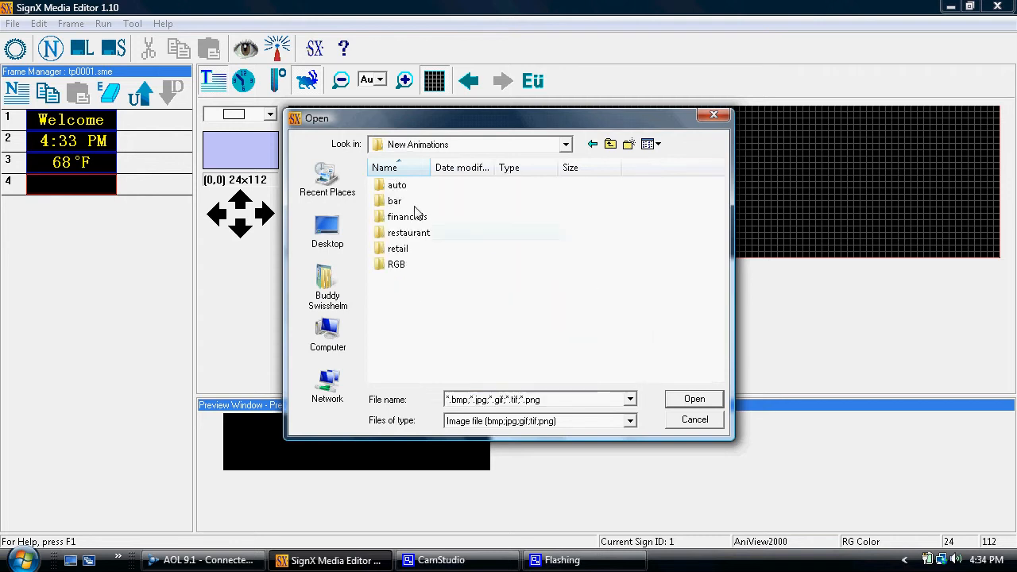
double_click(393, 187)
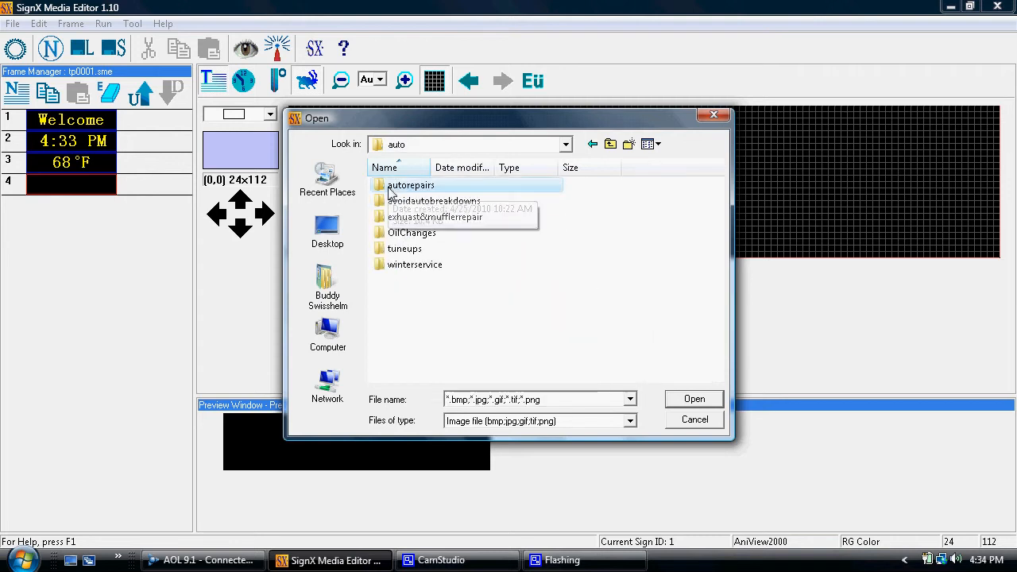
double_click(401, 249)
left_click(522, 212)
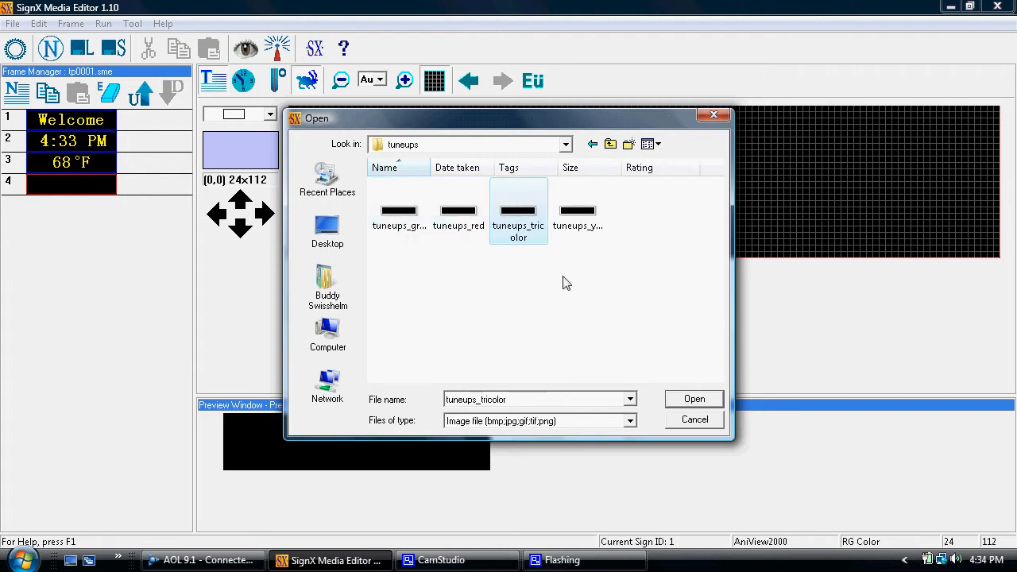
left_click(678, 397)
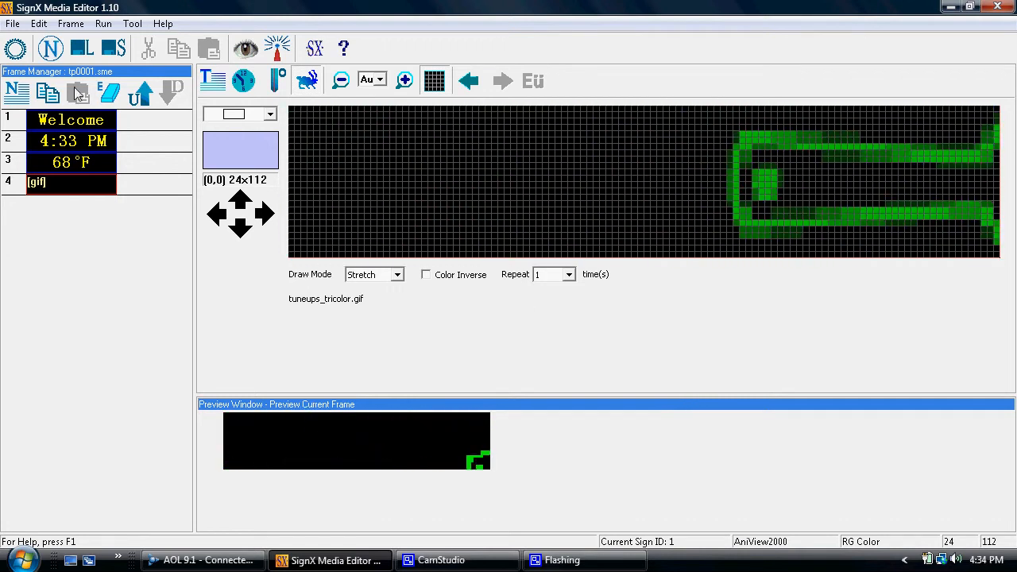
Delete the Welcome text from frame 1
left_click(49, 121)
left_click(898, 168)
key("BackSpace")
key("BackSpace")
key("BackSpace")
key("BackSpace")
key("BackSpace")
key("BackSpace")
key("BackSpace")
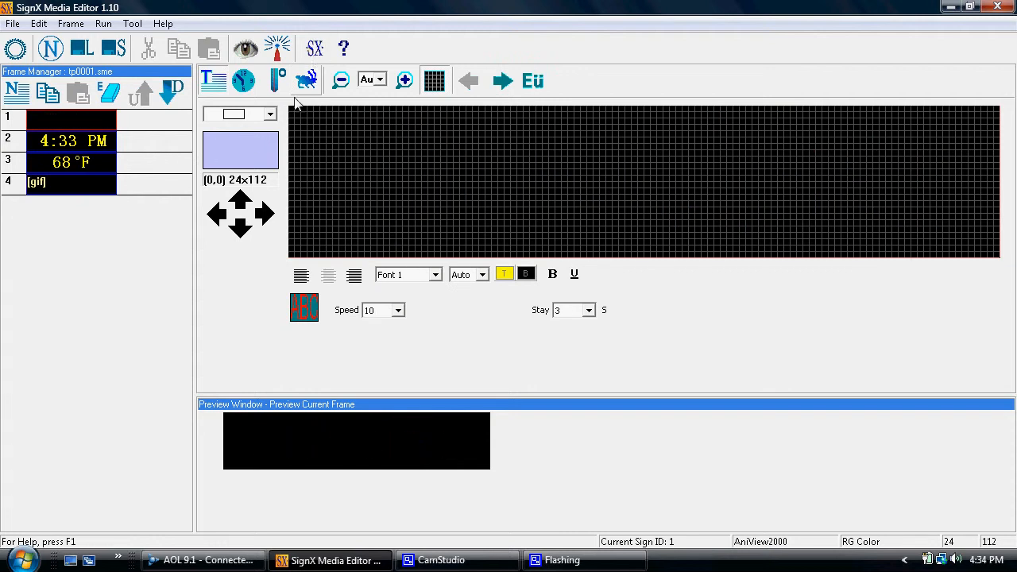
Split frame 1 into two text rows and clear the lower row's text
left_click(270, 115)
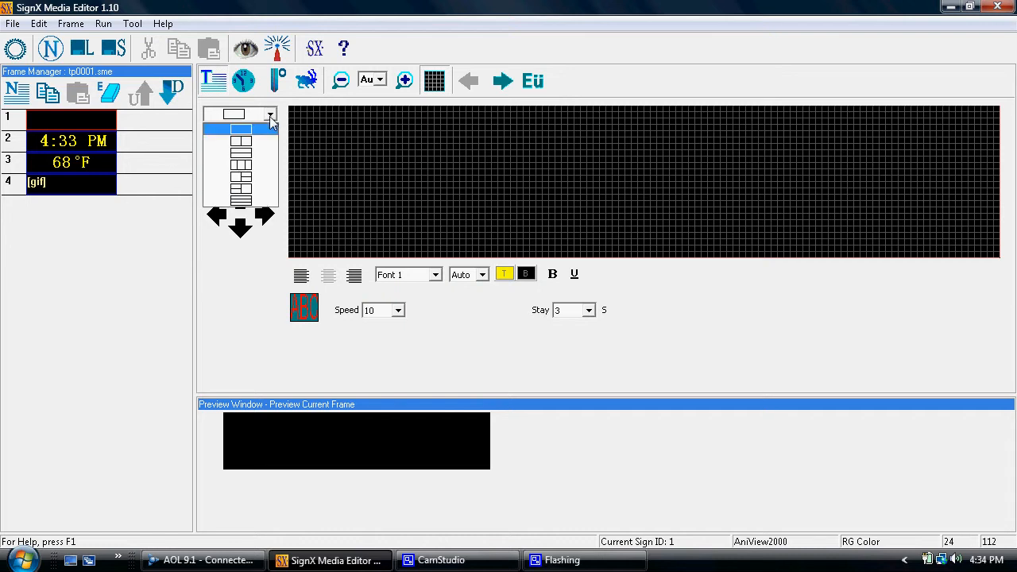
left_click(270, 116)
left_click(271, 117)
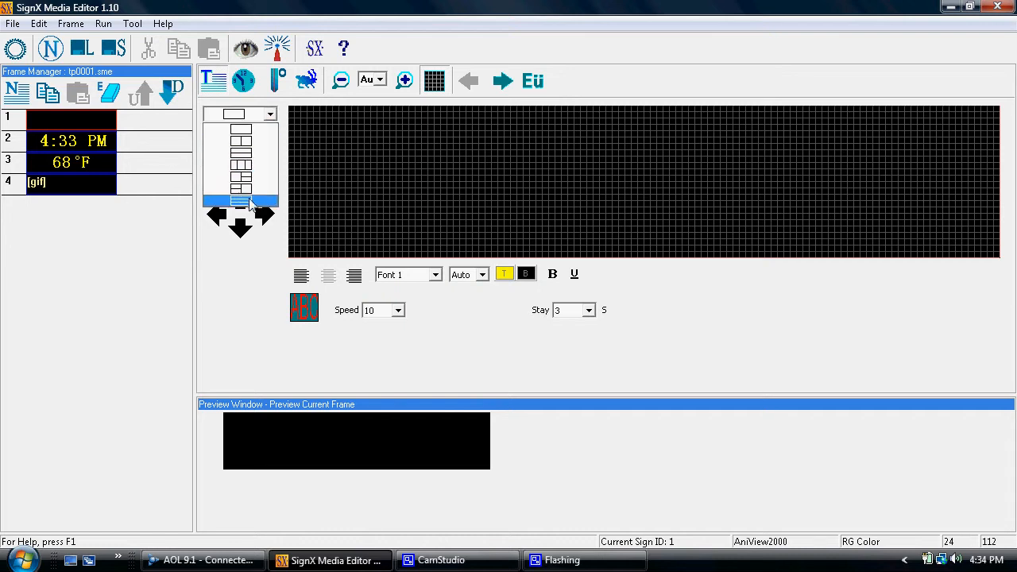
left_click(246, 152)
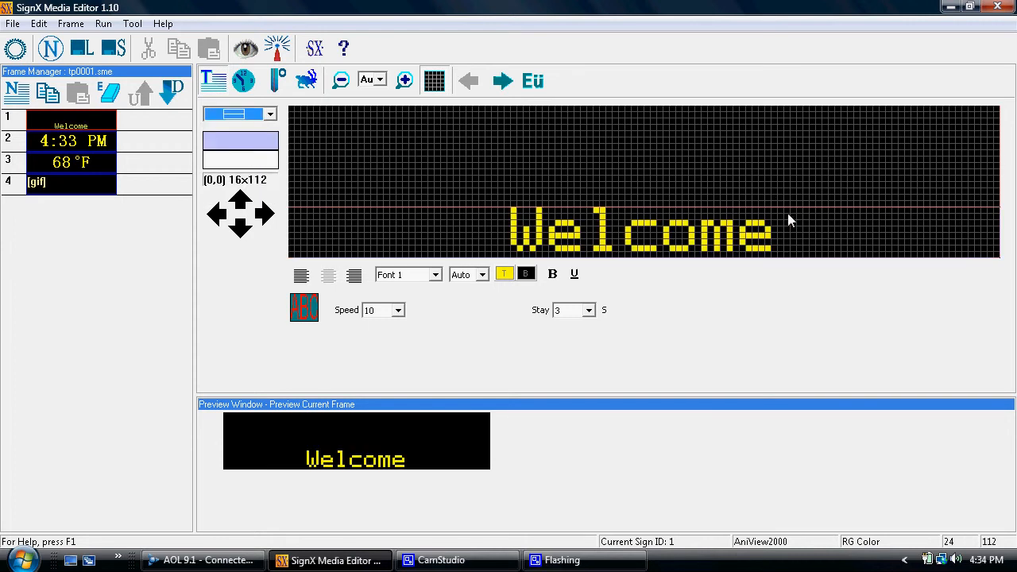
left_click(805, 238)
key("BackSpace")
key("BackSpace")
key("BackSpace")
key("BackSpace")
key("BackSpace")
key("BackSpace")
key("BackSpace")
Type SIGNTRONIX into the top line of frame 1
left_click(661, 155)
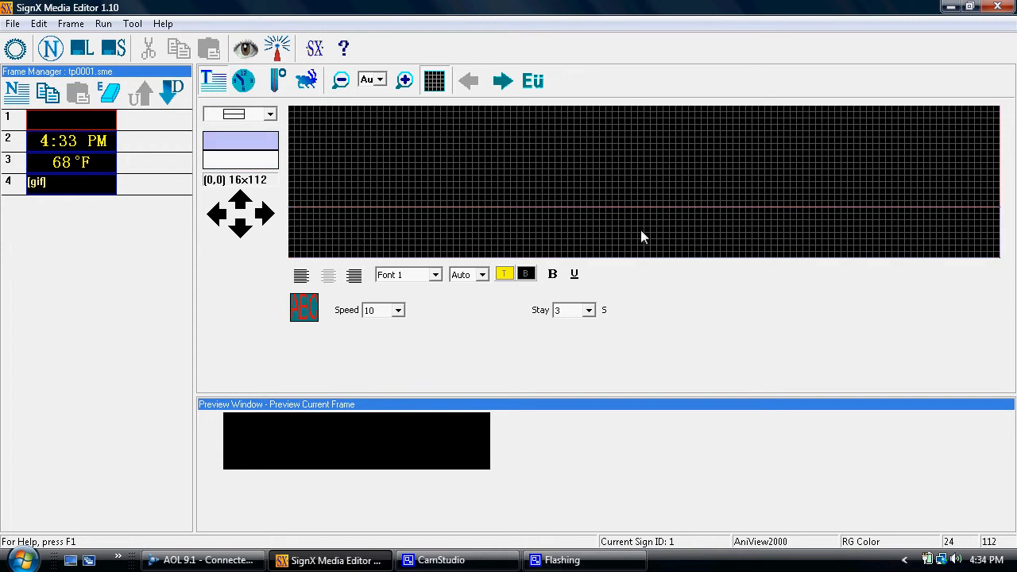
left_click(641, 237)
left_click(639, 177)
left_click(647, 230)
left_click(643, 187)
type("SIGN")
key("BackSpace")
type("GNTRONIX")
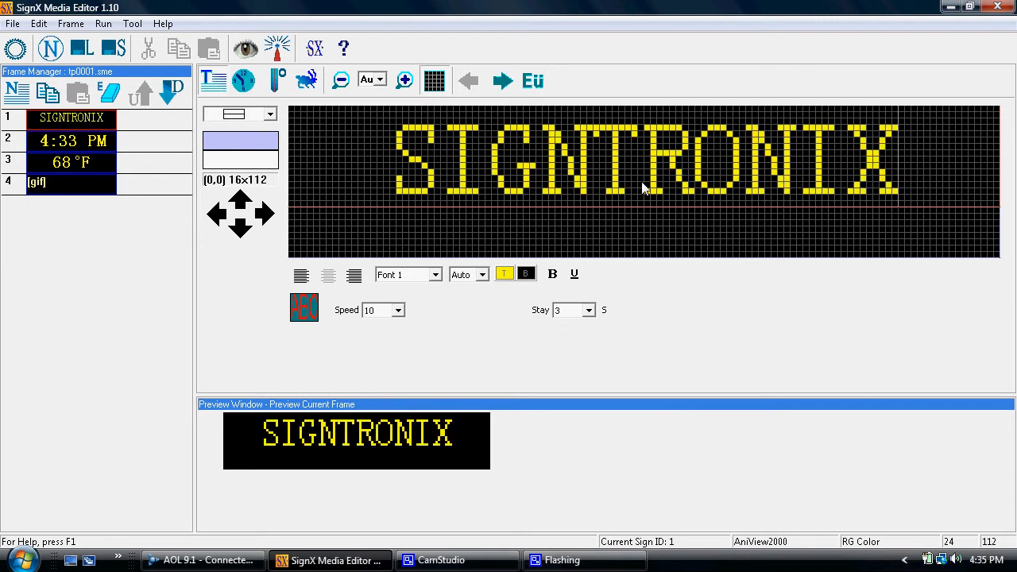
Set the SIGNTRONIX text to Font 2
left_click_drag(892, 170, 401, 159)
left_click(427, 275)
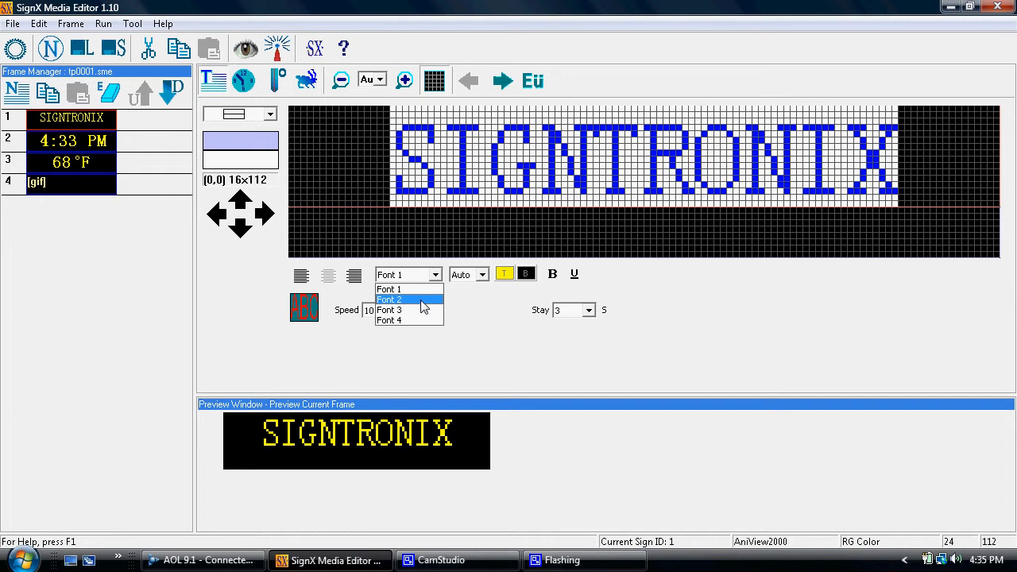
left_click(422, 300)
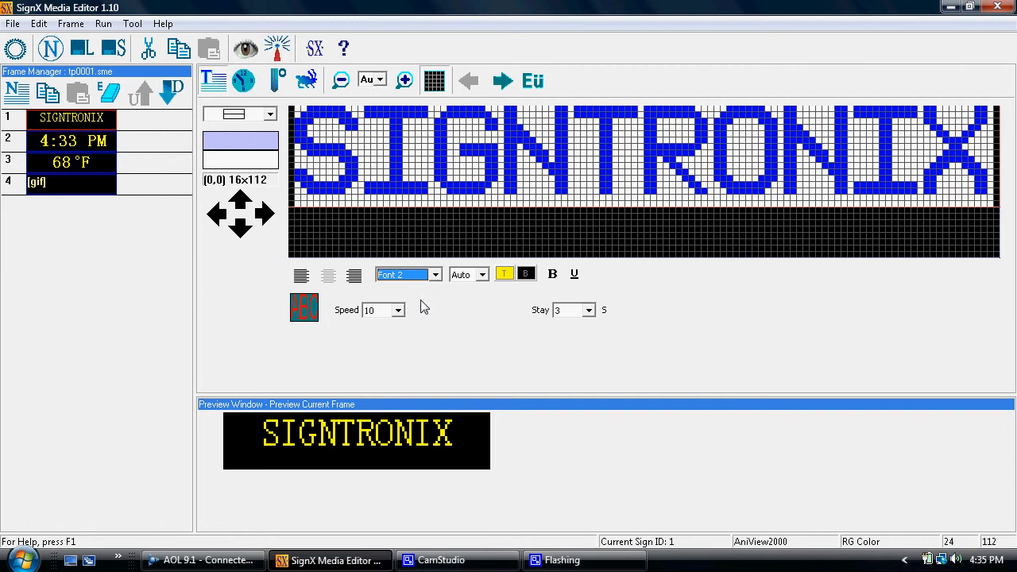
Type 2010 in Font 3 on the bottom line of frame 1
left_click(589, 236)
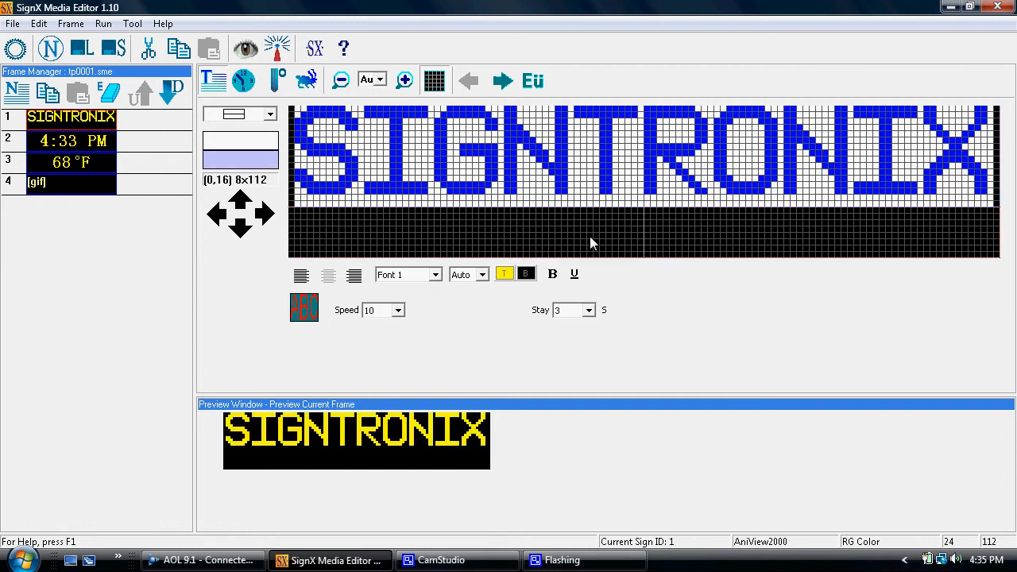
left_click(621, 186)
left_click(640, 242)
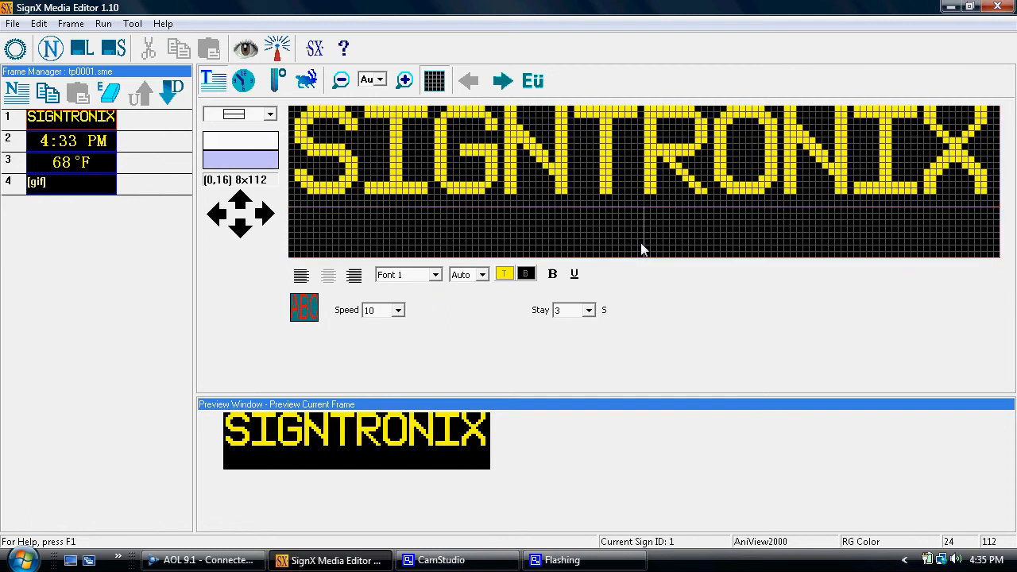
left_click(435, 275)
left_click(421, 310)
type("2010")
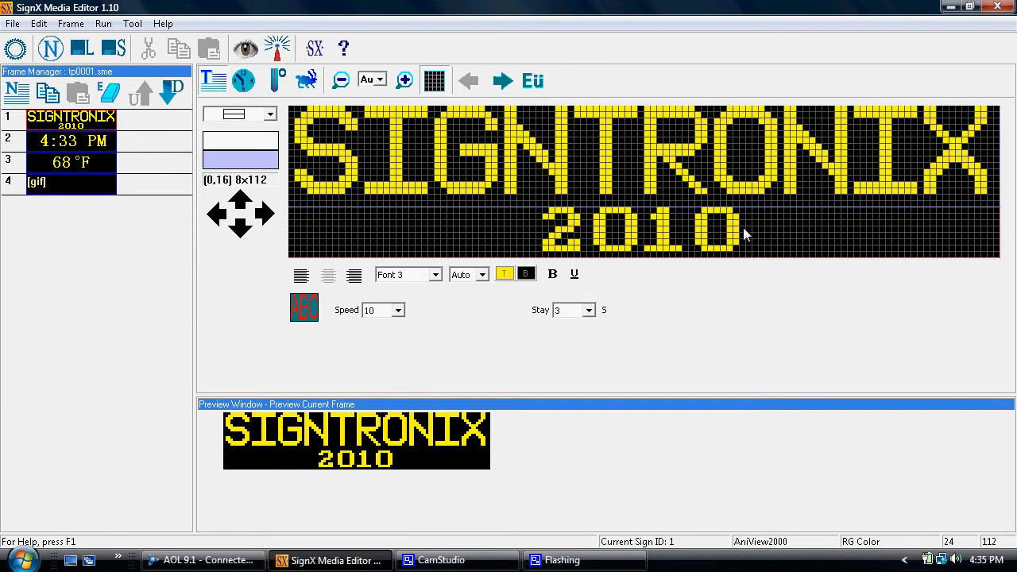
Change the 2010 text on frame 1's bottom line to red
left_click_drag(743, 228, 538, 234)
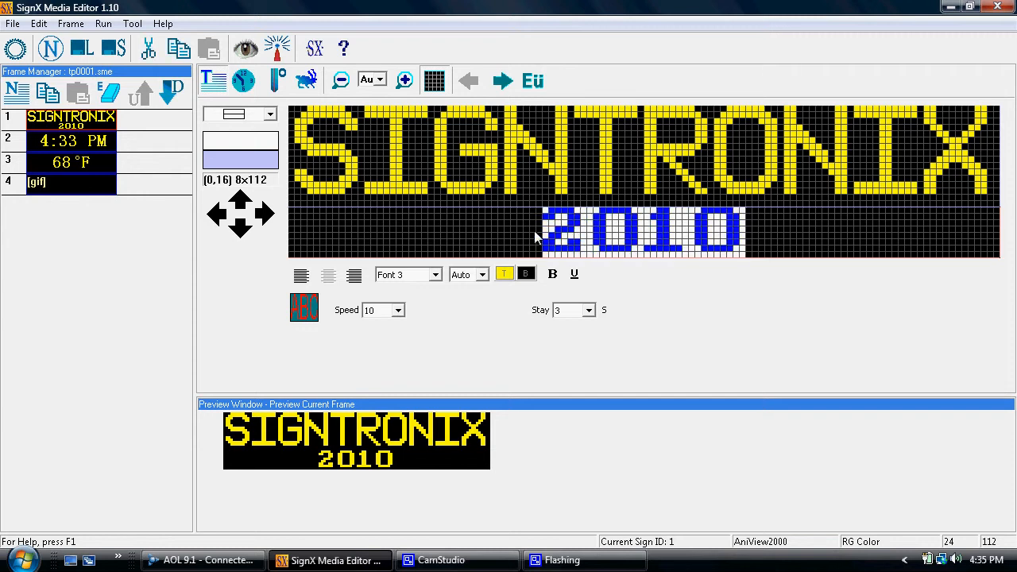
left_click(505, 274)
left_click(507, 306)
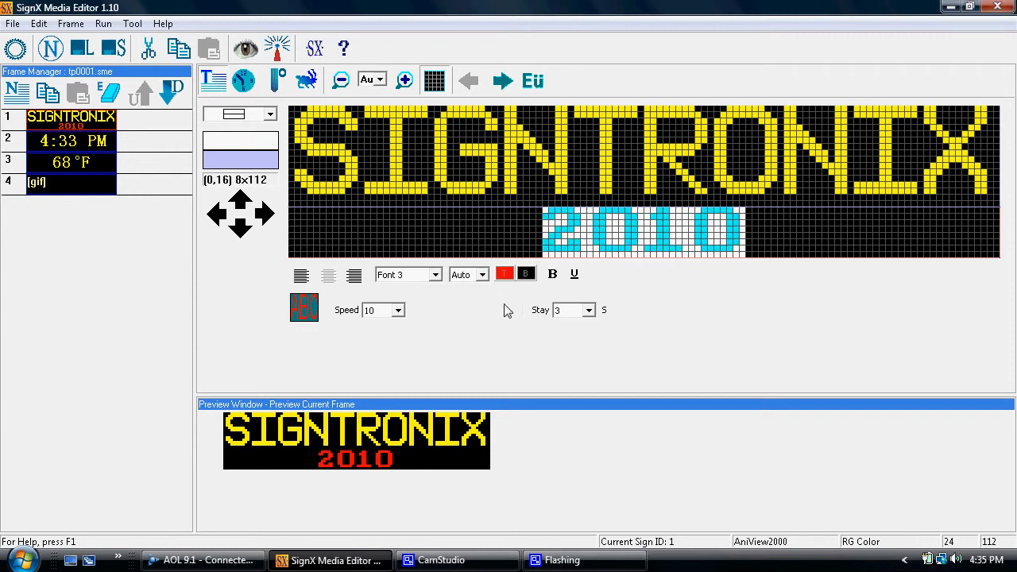
left_click(790, 251)
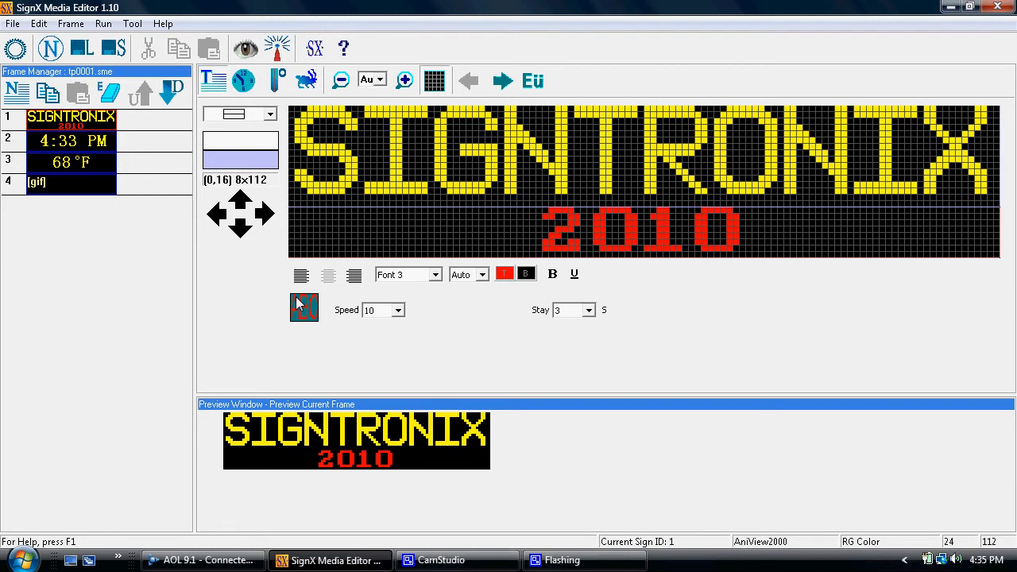
left_click(398, 311)
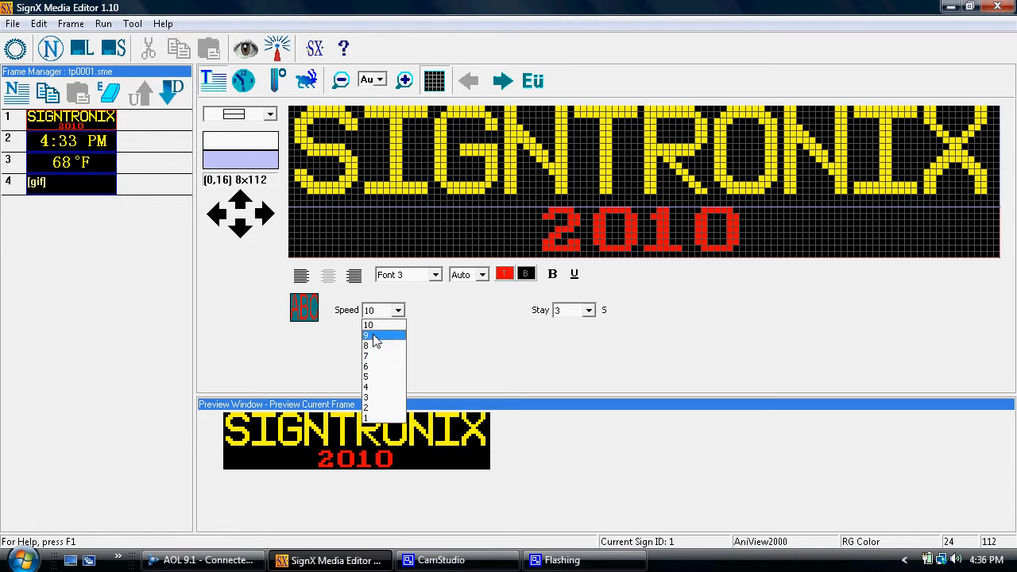
Keep the speed at 10 and leave the entry effect unchanged
left_click(304, 314)
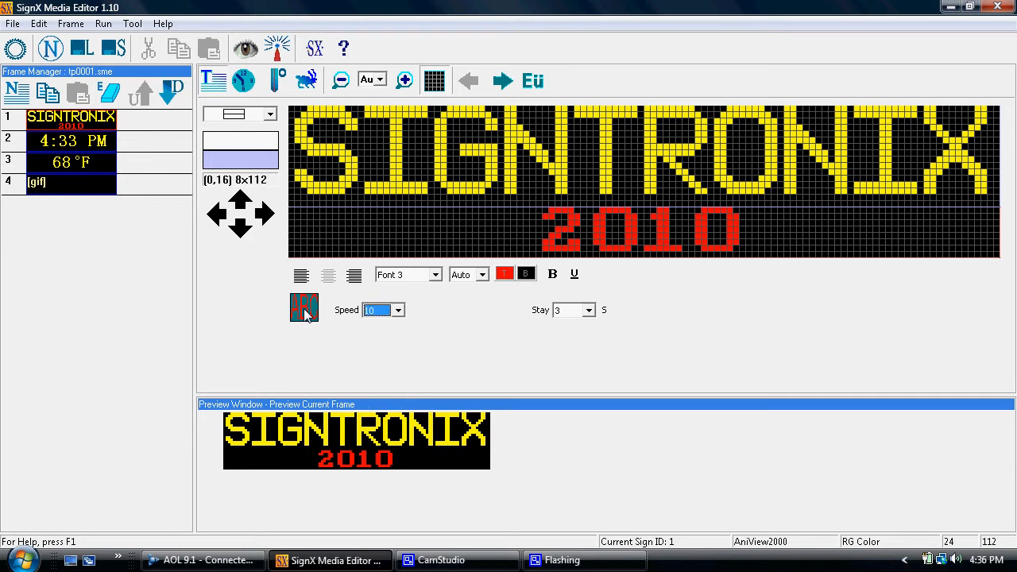
left_click(305, 314)
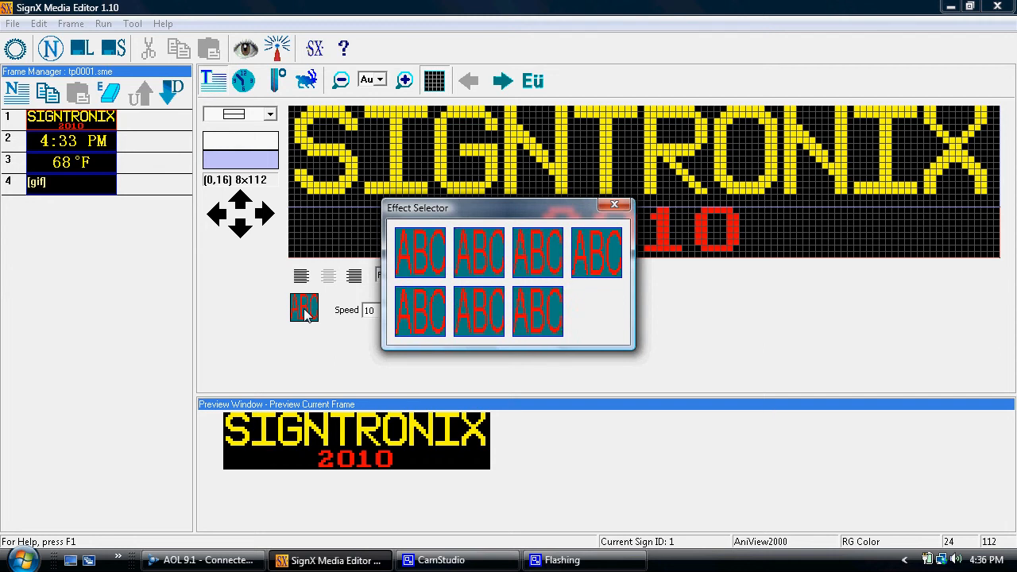
left_click(614, 208)
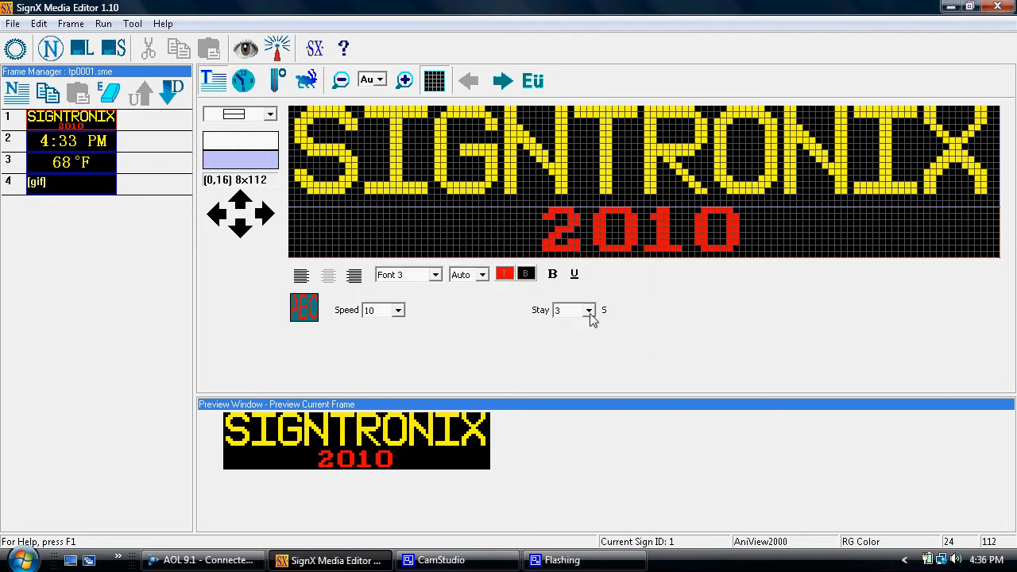
Set the stay time to 5 seconds for both the bottom and top lines
left_click(589, 311)
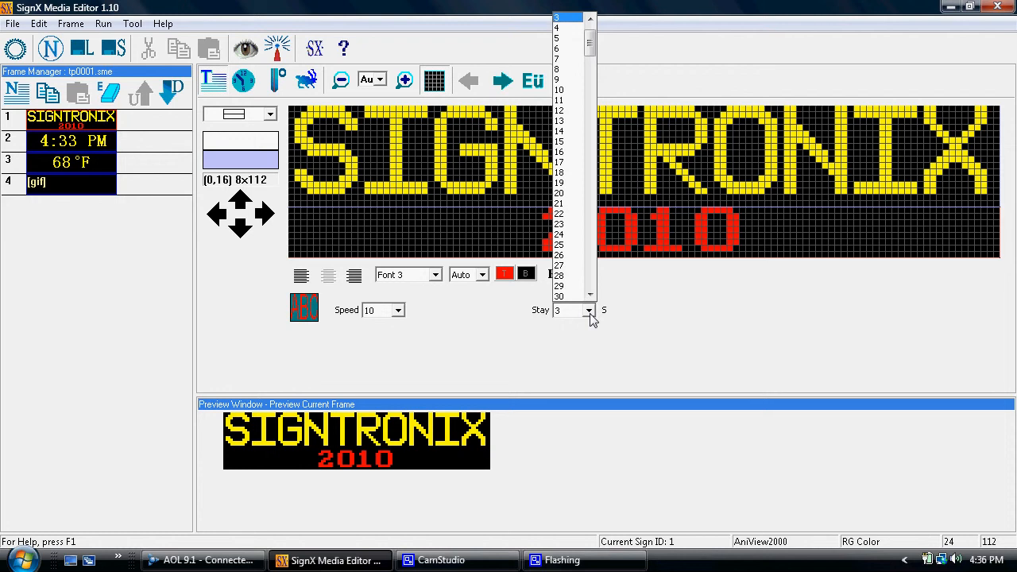
left_click(562, 39)
left_click(628, 152)
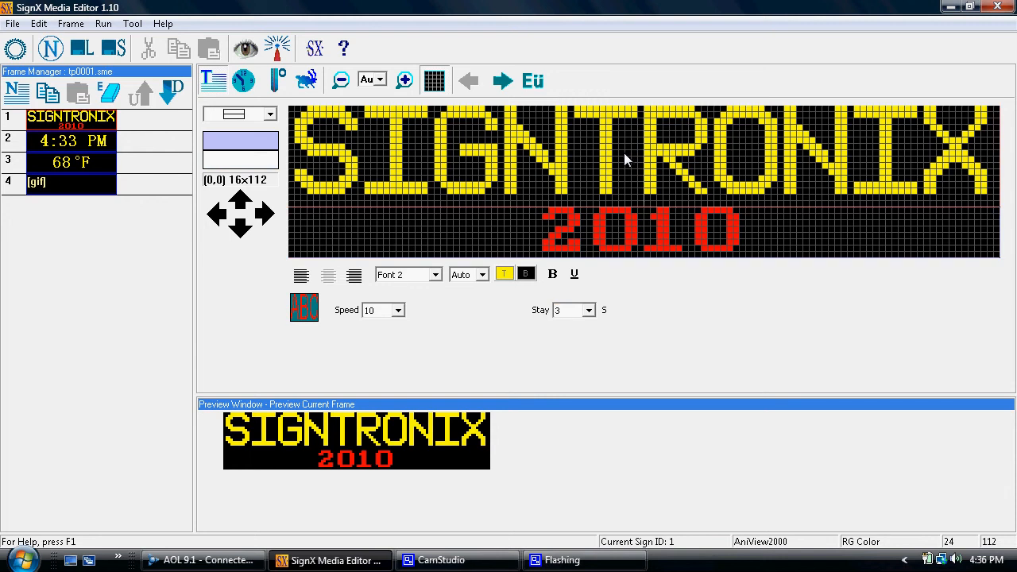
left_click(589, 311)
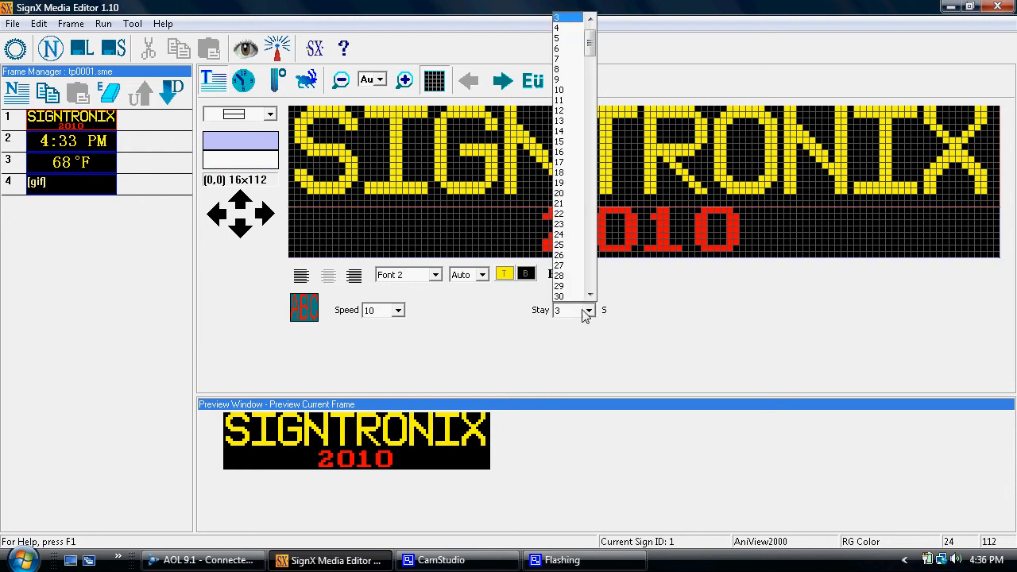
left_click(567, 37)
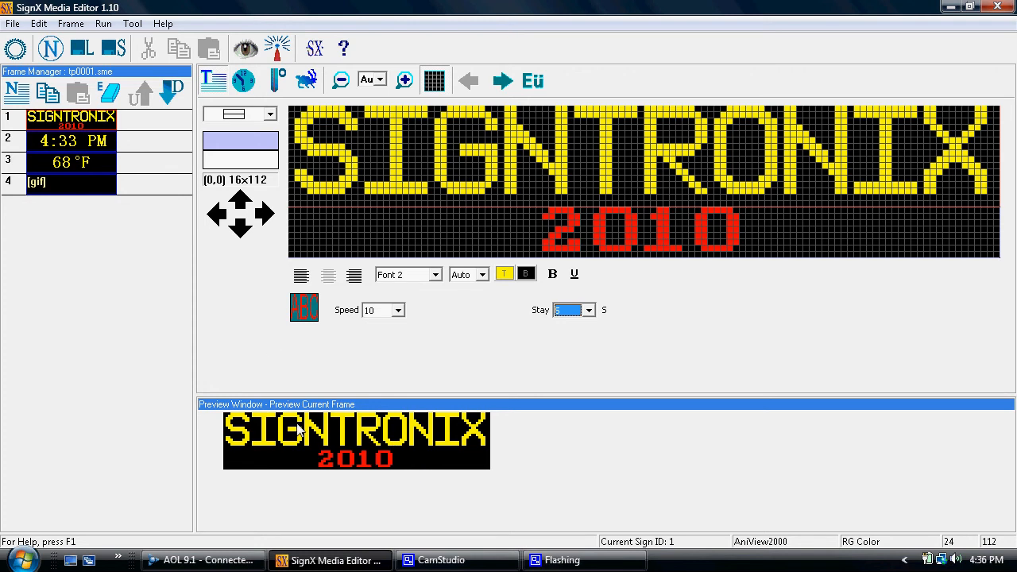
Zoom the sign editing view out and in, returning it to its original size
left_click(340, 84)
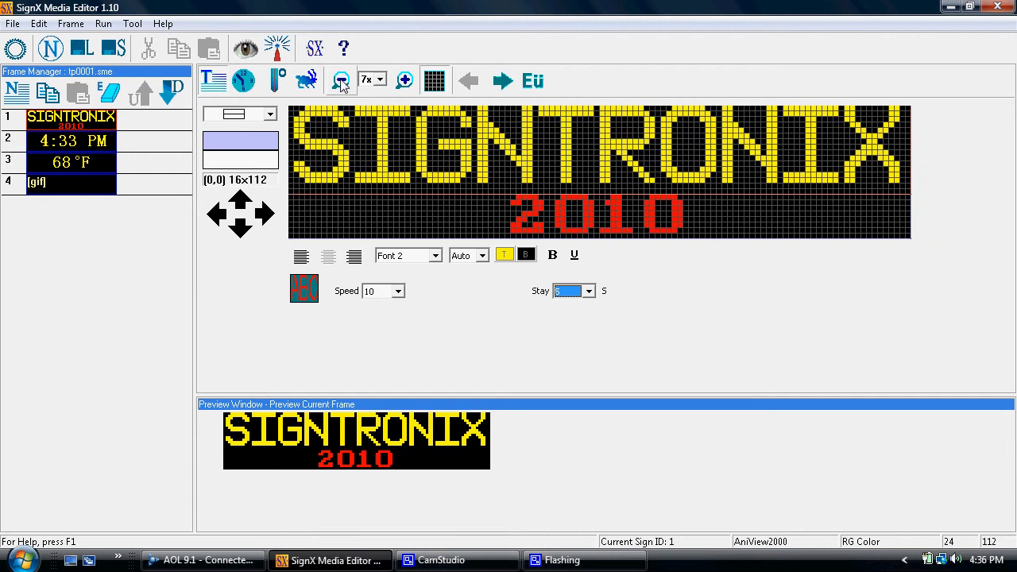
left_click(404, 81)
left_click(403, 80)
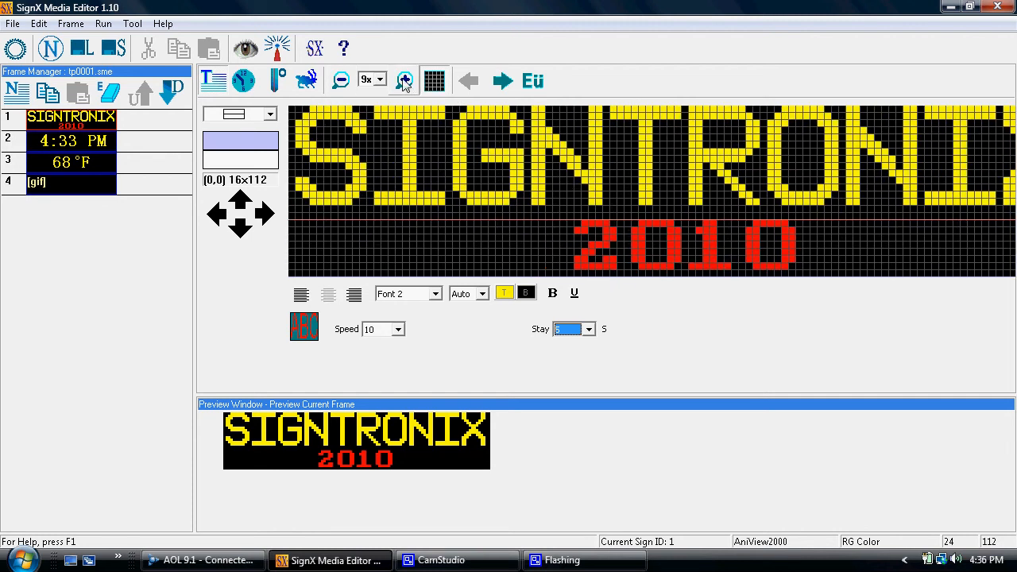
left_click(342, 81)
left_click(343, 82)
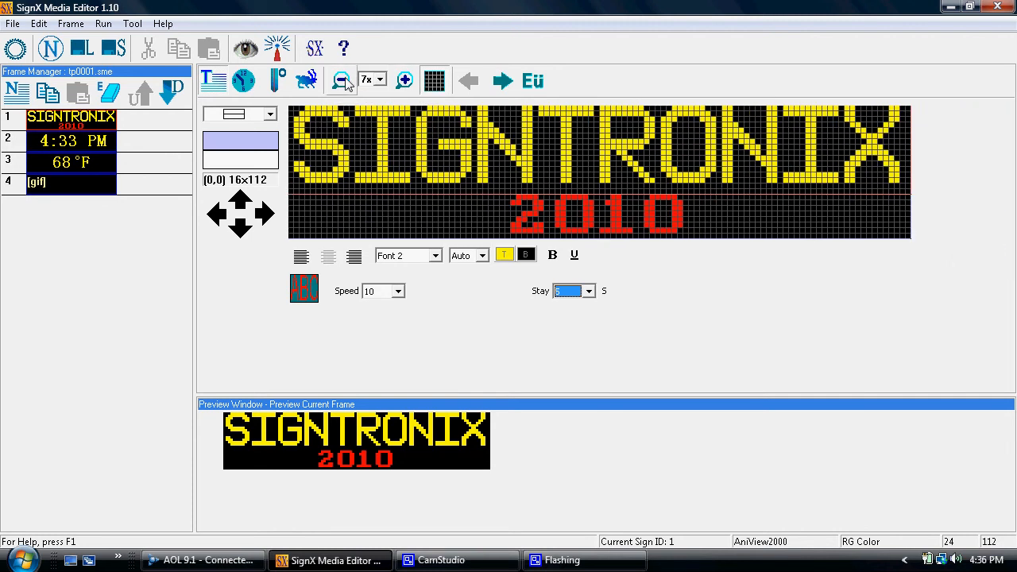
Toggle the LED grid off and back on, then bring up the CamStudio recorder
left_click(434, 81)
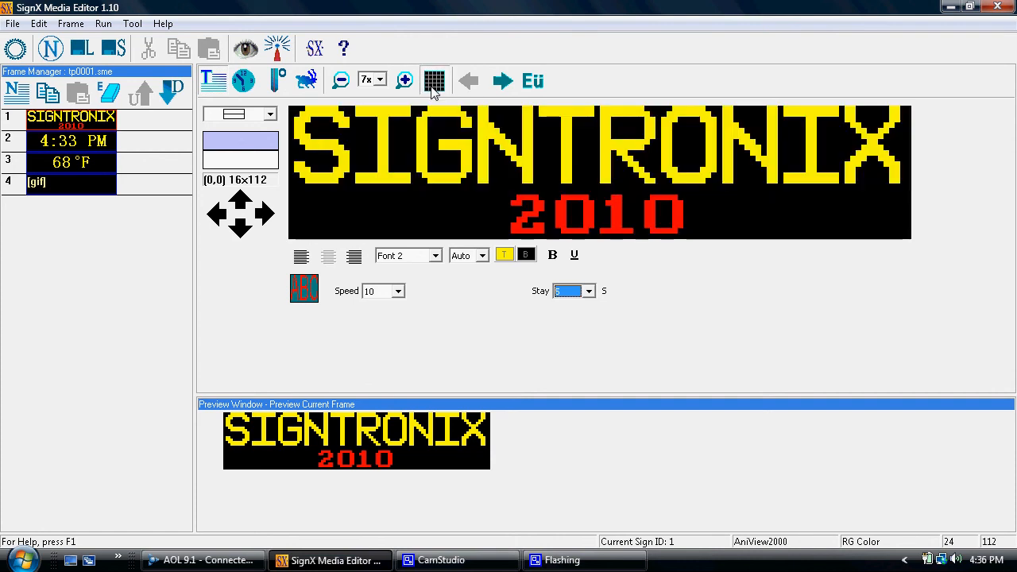
left_click(434, 81)
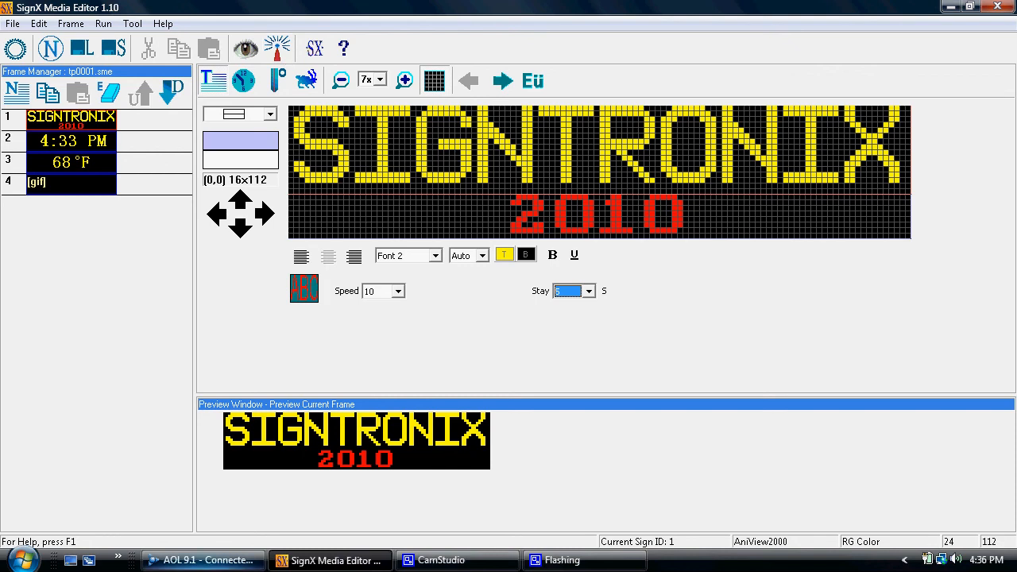
left_click(445, 560)
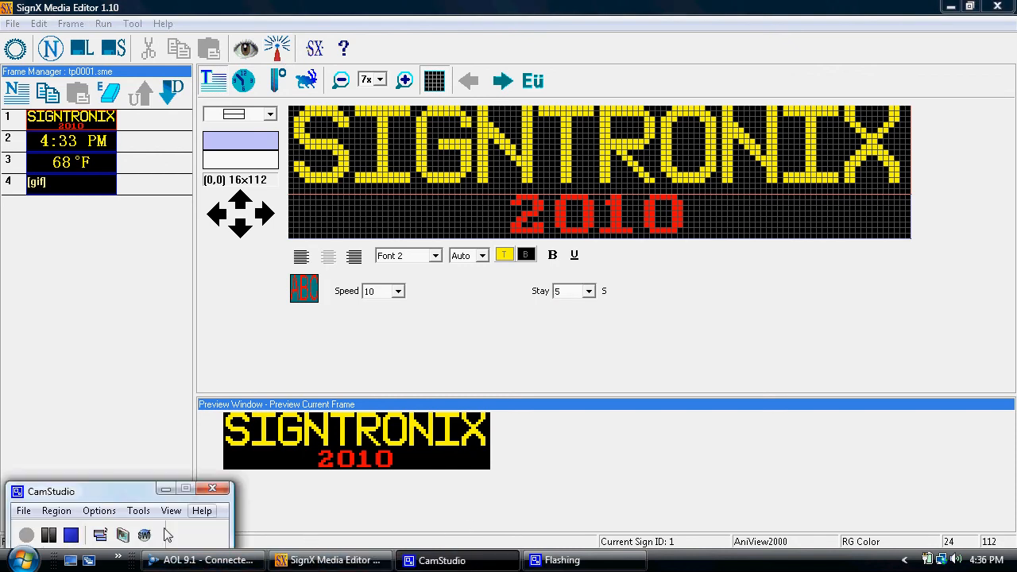